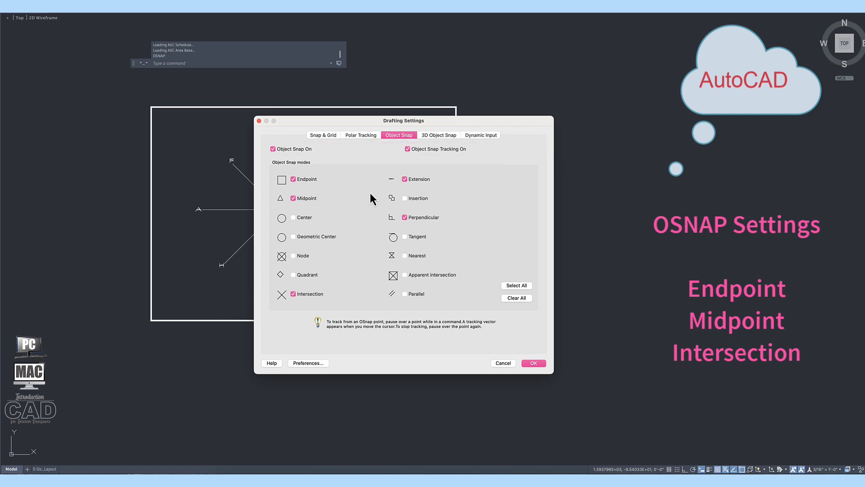
Step: Accept the object snap settings and reposition the command line over the rectangle's upper-left area
{"action": "left_click", "coordinate": [533, 363]}
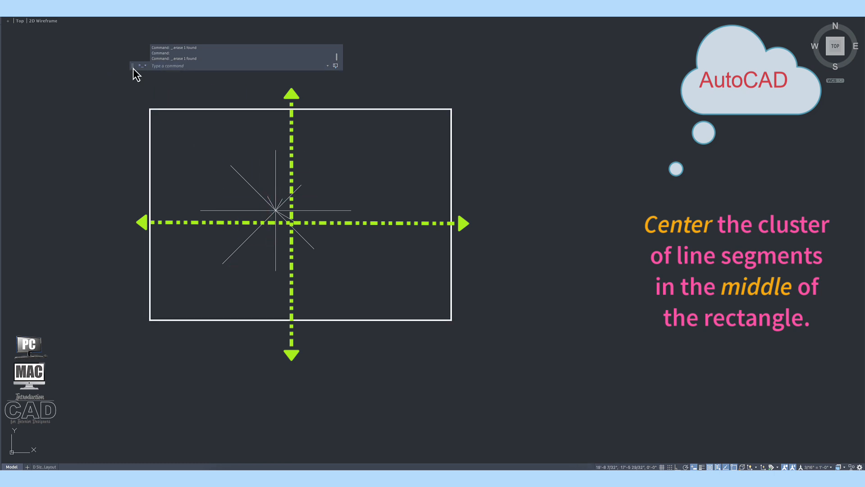
{"action": "left_click_drag", "start_coordinate": [133, 69], "coordinate": [177, 125]}
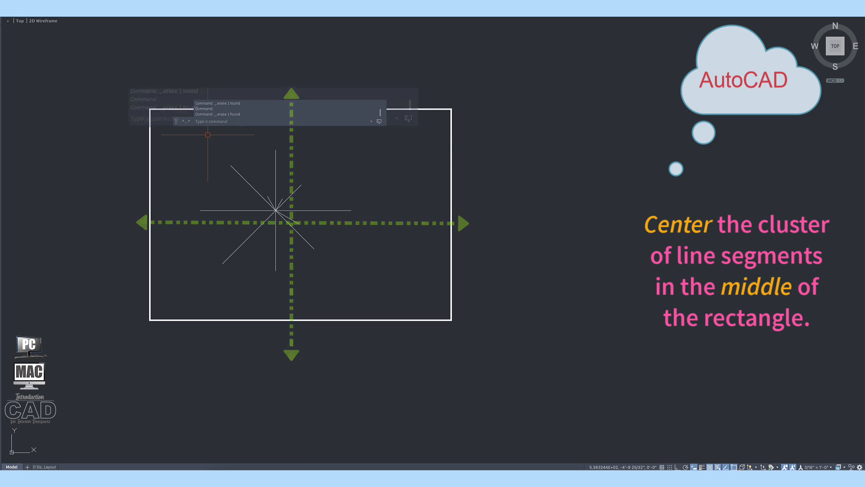
Step: Start the Move command and select all ten line segments of the cluster by picking them one at a time
{"action": "type", "text": "m"}
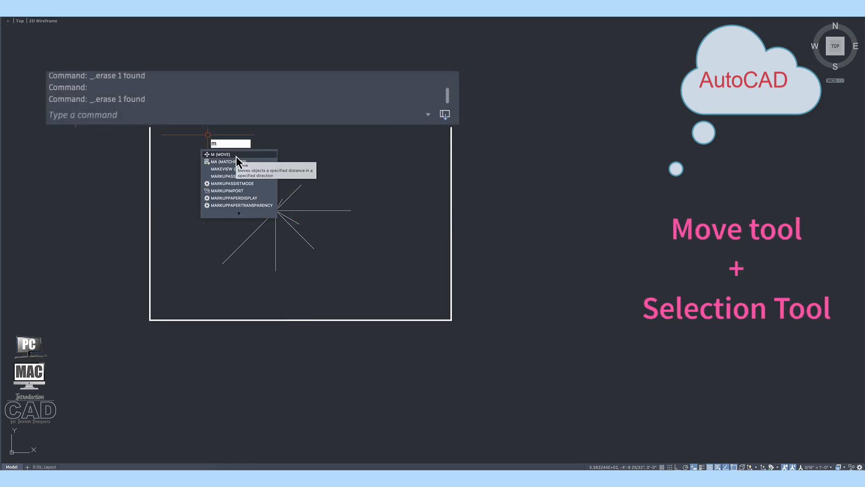
{"action": "left_click", "coordinate": [236, 154]}
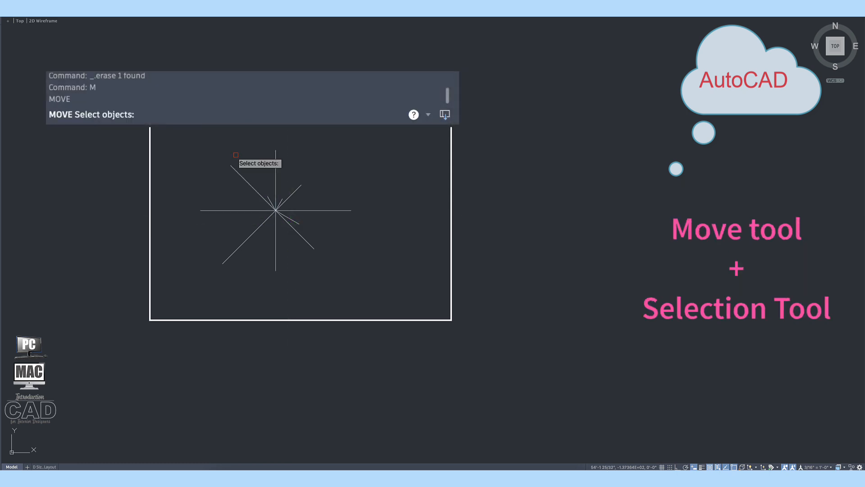
{"action": "left_click", "coordinate": [275, 161]}
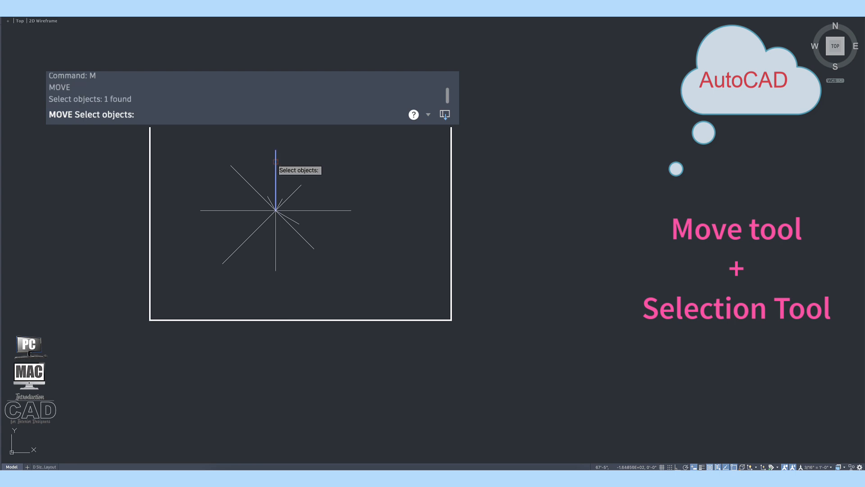
{"action": "left_click", "coordinate": [281, 199]}
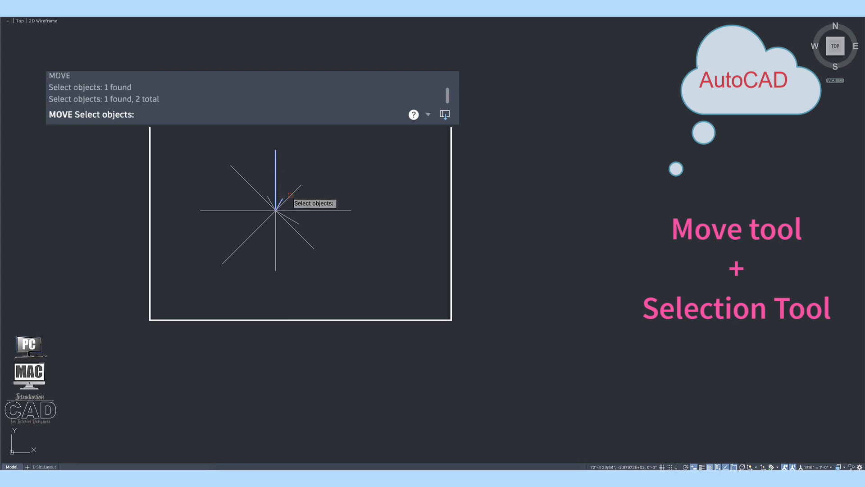
{"action": "left_click", "coordinate": [291, 195]}
{"action": "left_click", "coordinate": [300, 210]}
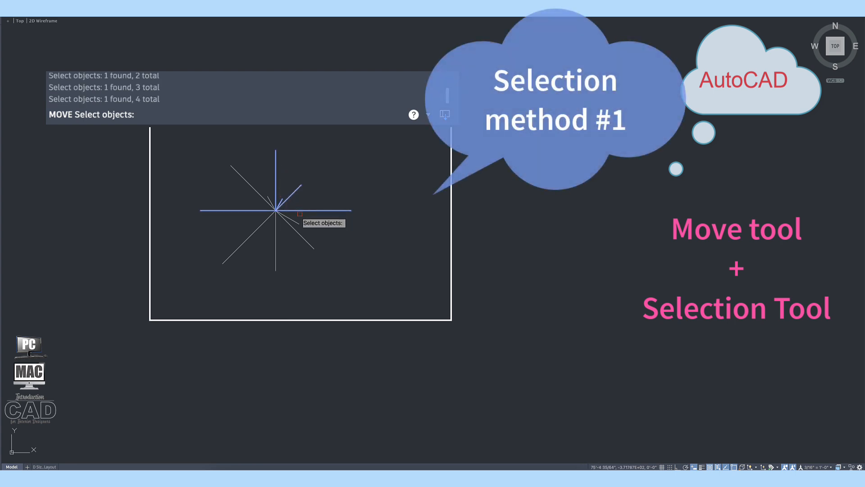
{"action": "left_click", "coordinate": [297, 222]}
{"action": "left_click", "coordinate": [297, 232]}
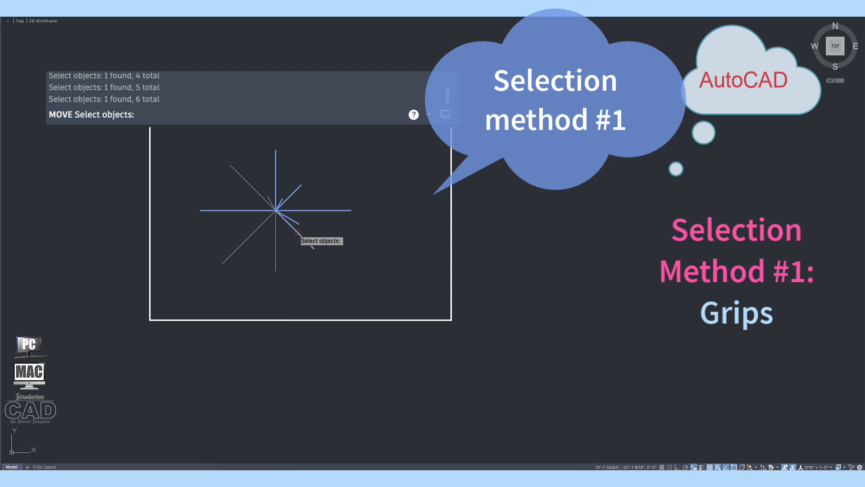
{"action": "left_click", "coordinate": [276, 242]}
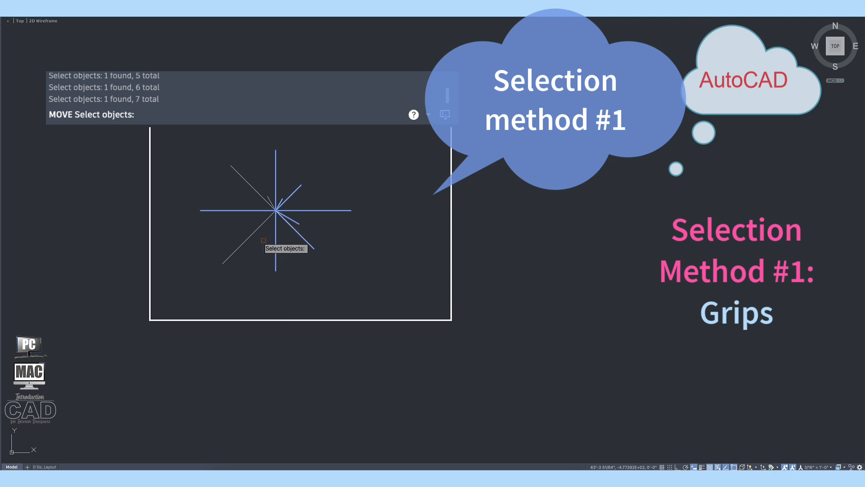
{"action": "left_click", "coordinate": [249, 237]}
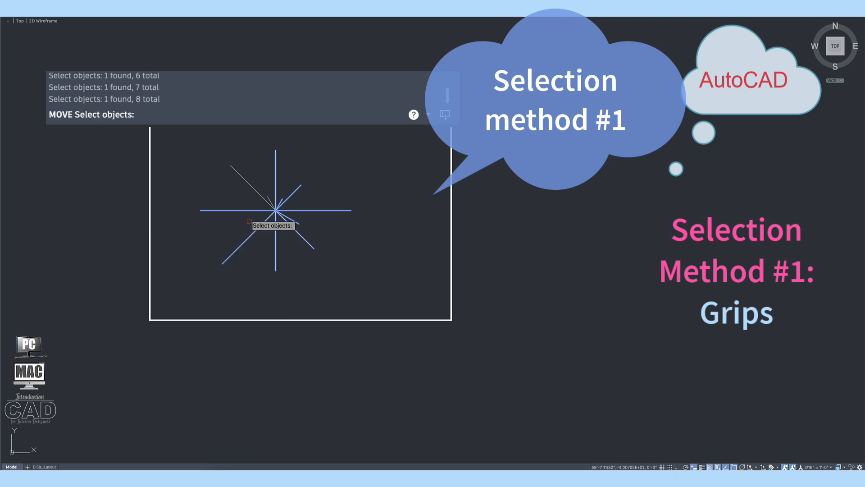
{"action": "left_click", "coordinate": [254, 189]}
{"action": "left_click", "coordinate": [269, 198]}
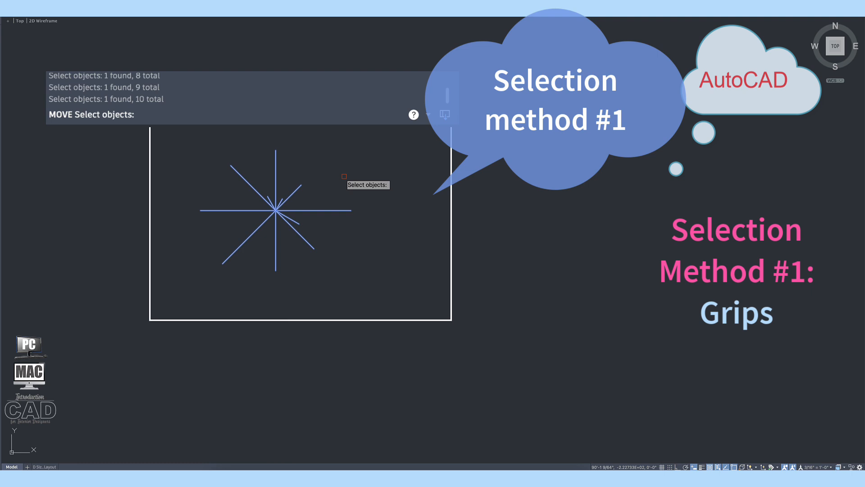
{"action": "key", "text": "Return"}
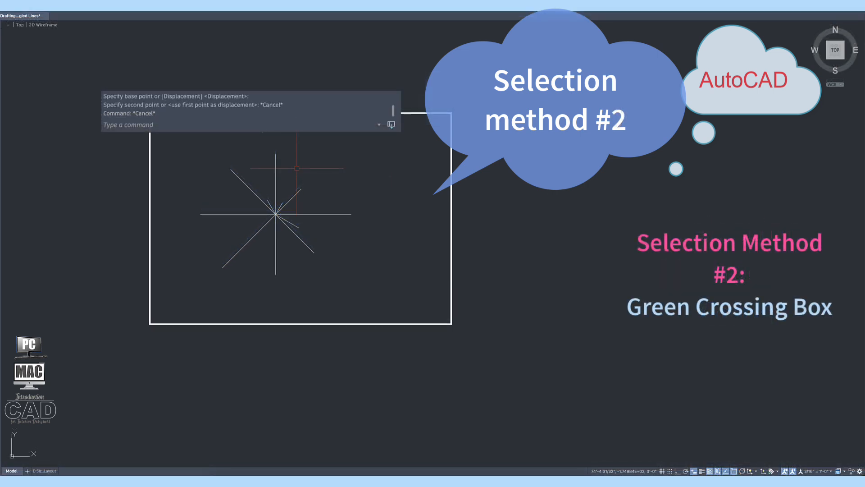
Step: Start Move again and select the whole line cluster with a small crossing box over the segments' shared point
{"action": "type", "text": "m"}
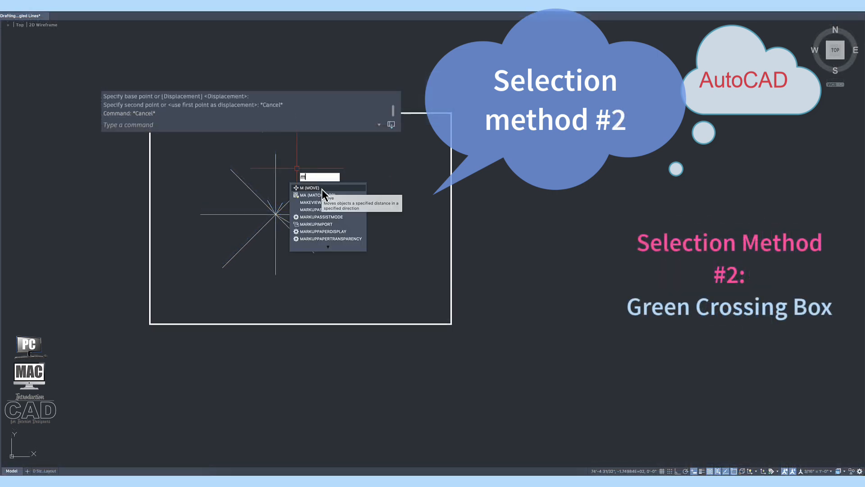
{"action": "key", "text": "Return"}
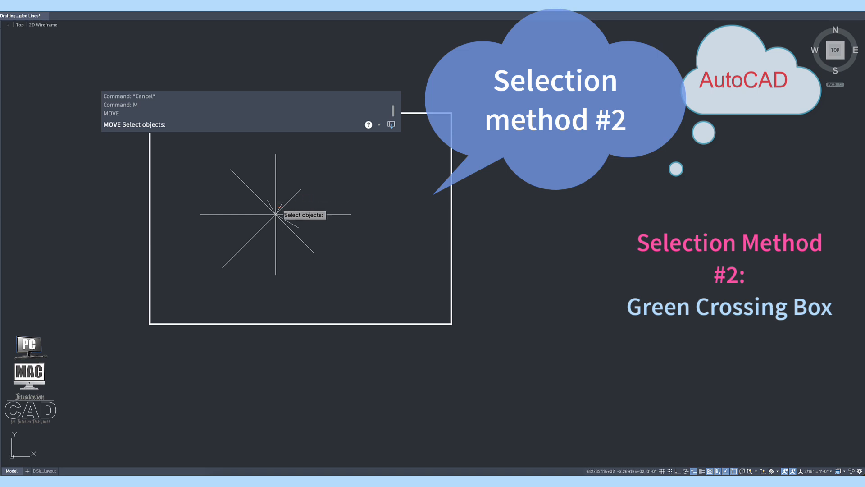
{"action": "scroll", "coordinate": [275, 214], "scroll_direction": "up", "scroll_amount": 5}
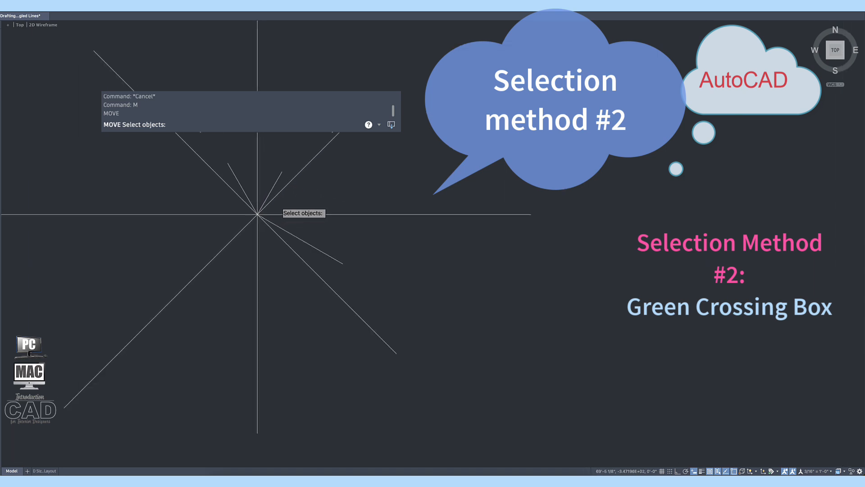
{"action": "scroll", "coordinate": [281, 205], "scroll_direction": "up", "scroll_amount": 2}
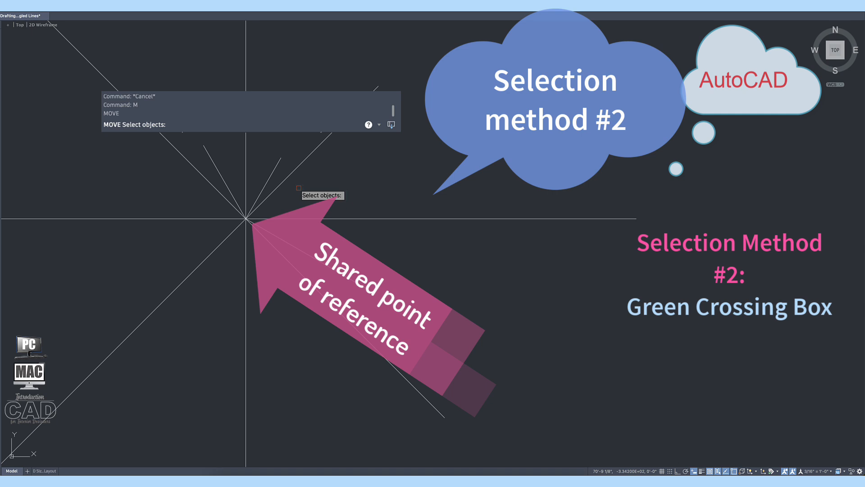
{"action": "left_click", "coordinate": [298, 188]}
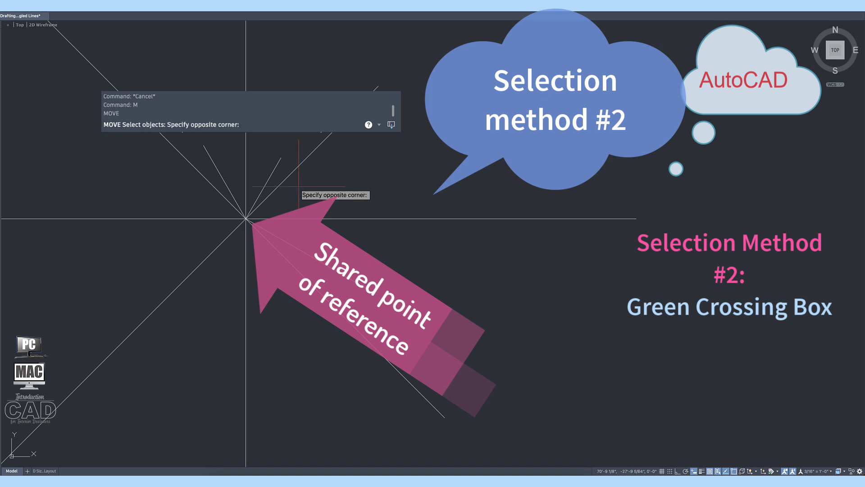
{"action": "left_click", "coordinate": [216, 238]}
{"action": "scroll", "coordinate": [228, 248], "scroll_direction": "down", "scroll_amount": 5}
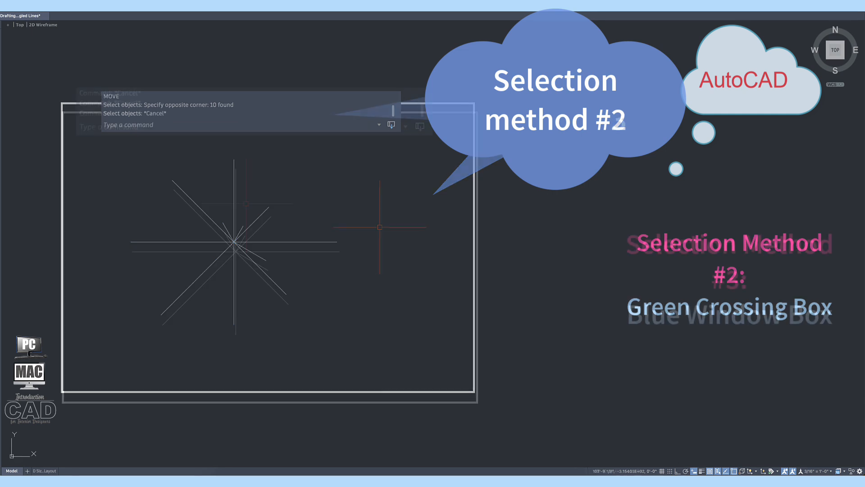
Step: Start Move, select the entire line cluster with a window box enclosing it, and use the segments' shared endpoint as the base point
{"action": "type", "text": "m"}
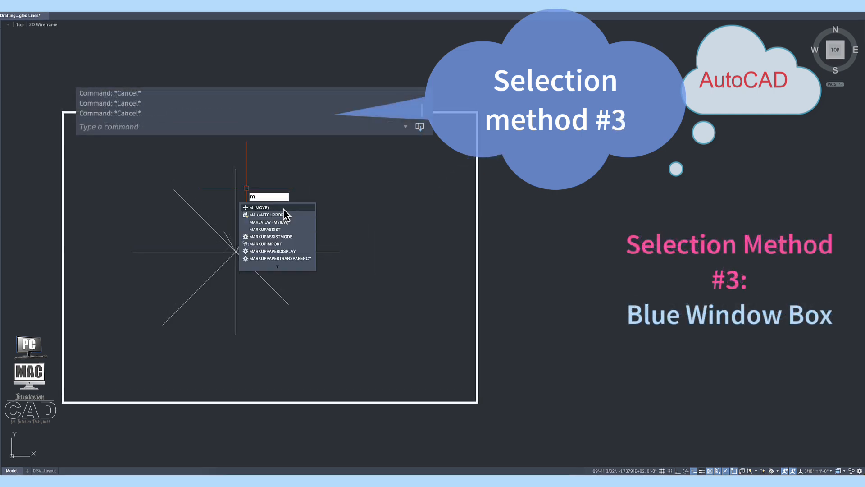
{"action": "key", "text": "Return"}
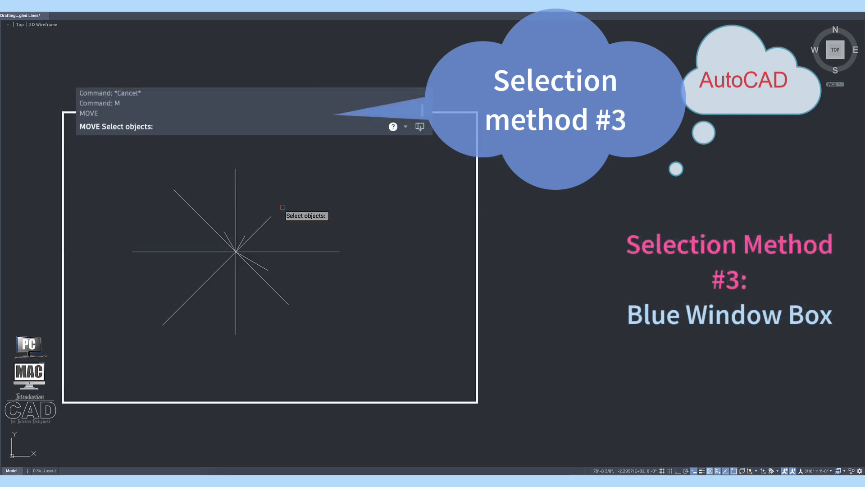
{"action": "left_click", "coordinate": [122, 156]}
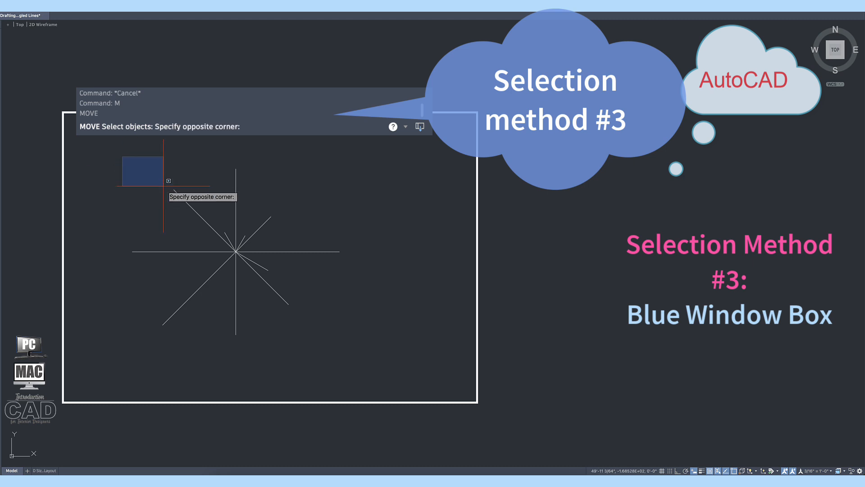
{"action": "left_click", "coordinate": [331, 352]}
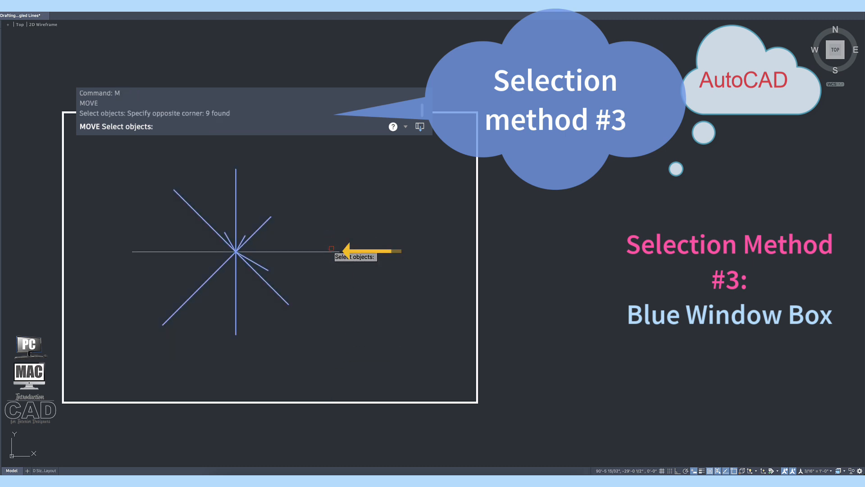
{"action": "left_click", "coordinate": [91, 155]}
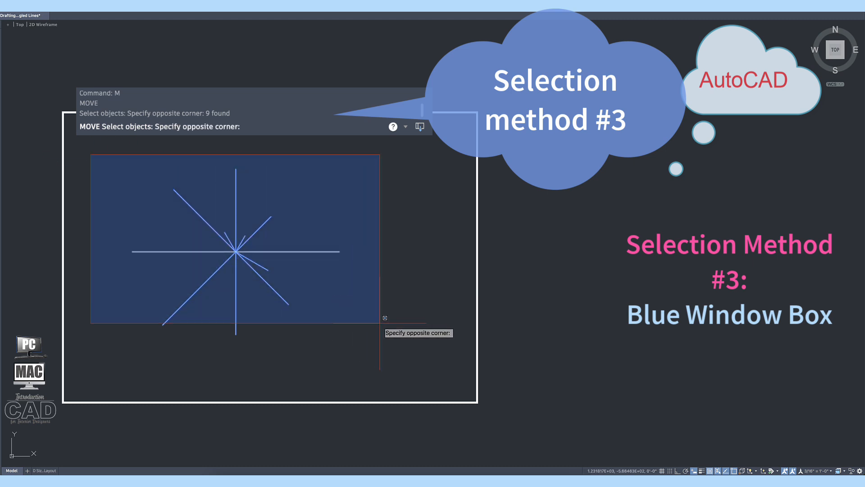
{"action": "left_click", "coordinate": [400, 357]}
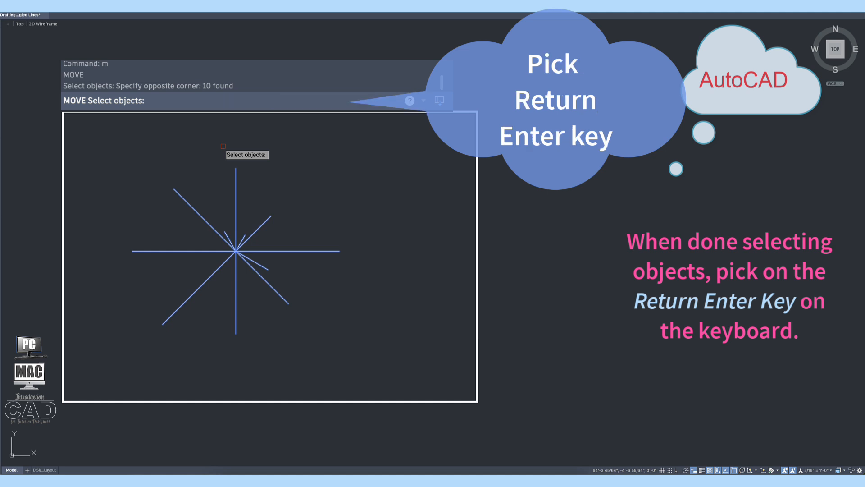
{"action": "key", "text": "Return"}
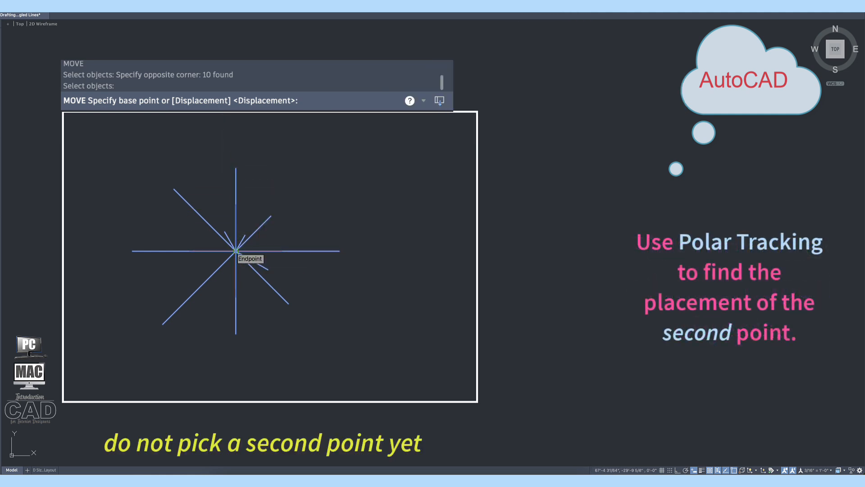
{"action": "left_click", "coordinate": [235, 251]}
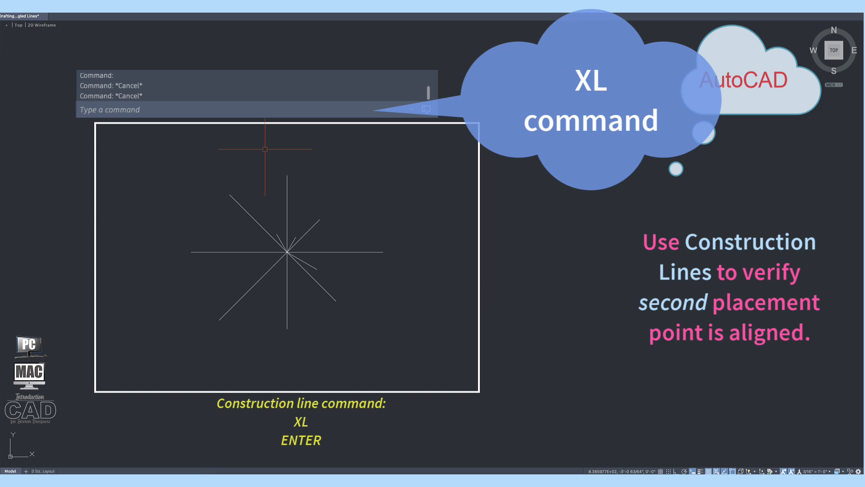
Step: Start the construction line (XLINE) command for checking the line cluster's alignment in the rectangle
{"action": "type", "text": "xl"}
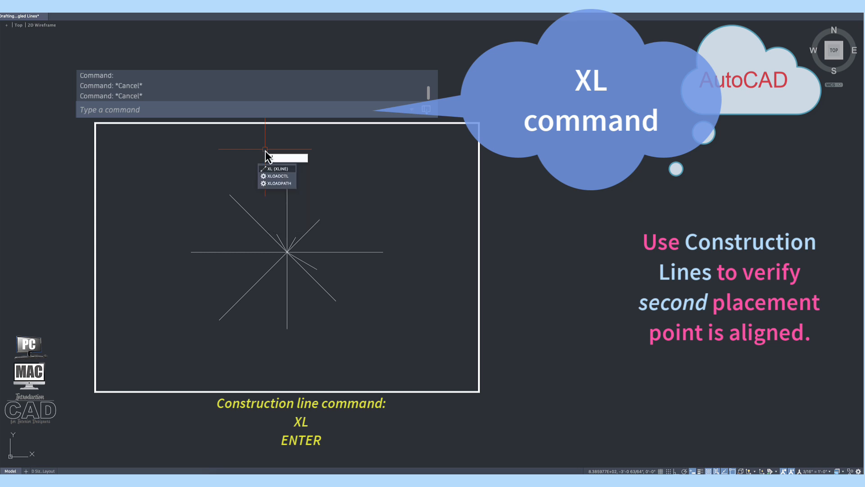